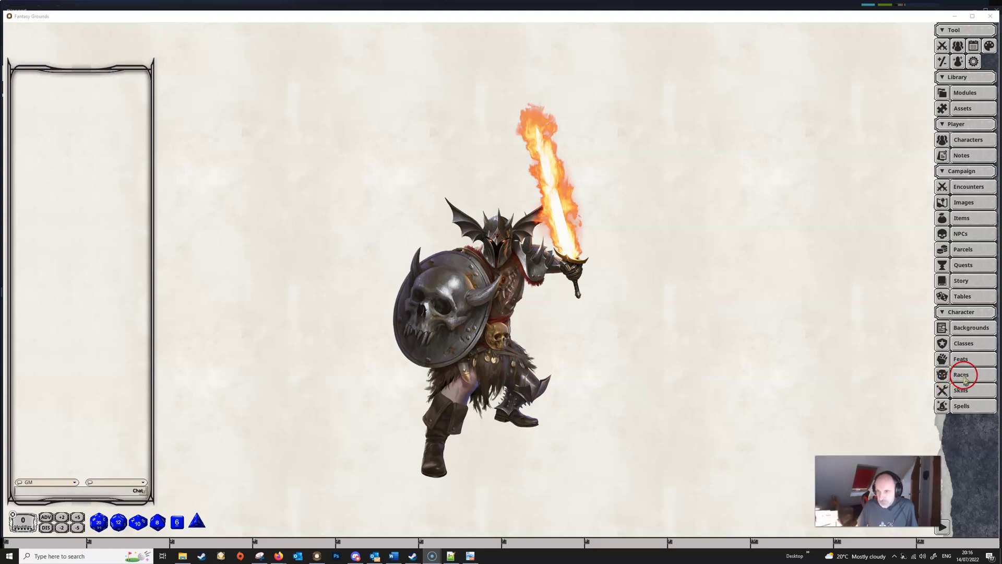
# - Open the Races list from the Character section of the sidebar
pyautogui.click(964, 376)
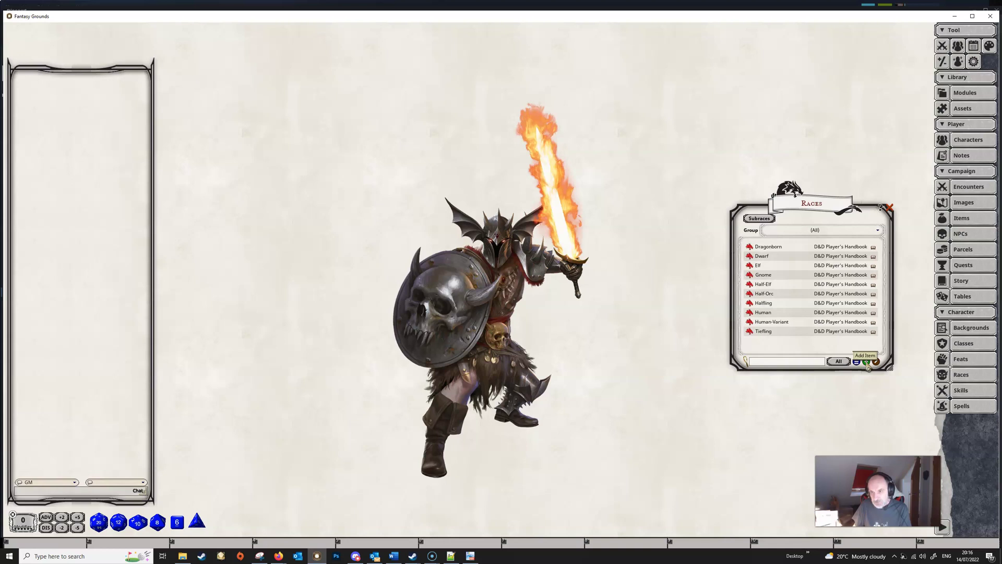
# - Add a new blank race record and check its Main and Other pages
pyautogui.click(866, 362)
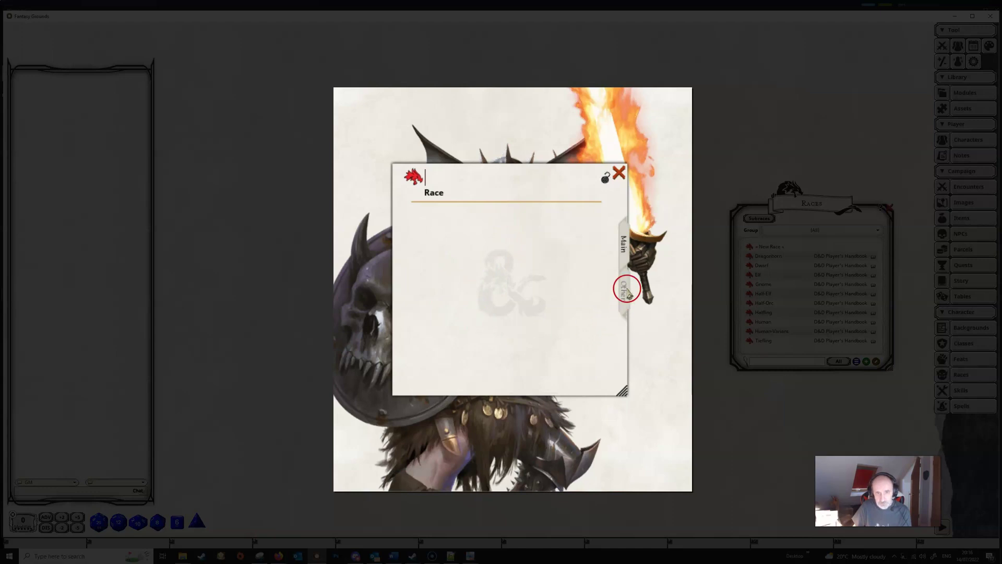
pyautogui.click(624, 290)
pyautogui.click(624, 243)
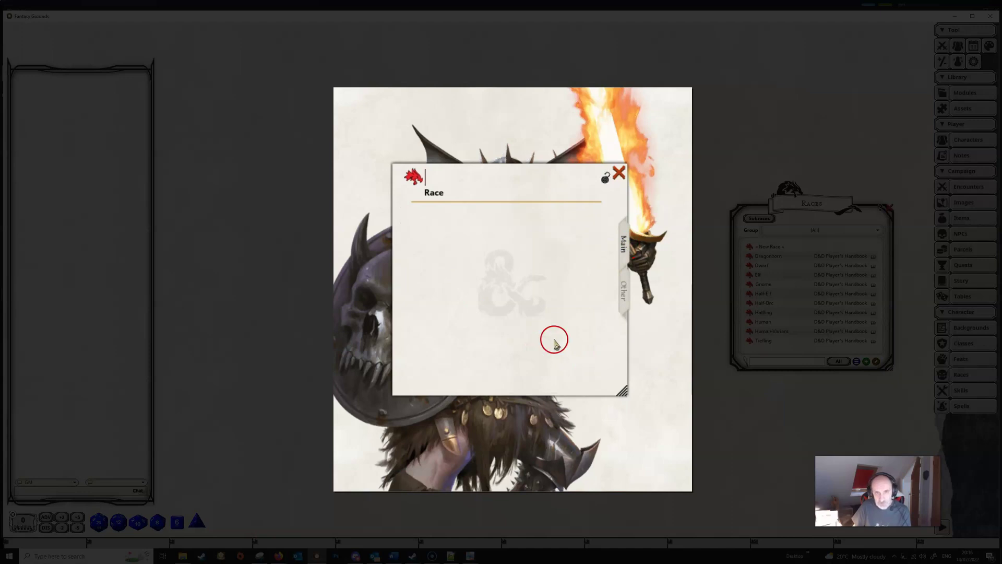
pyautogui.click(625, 291)
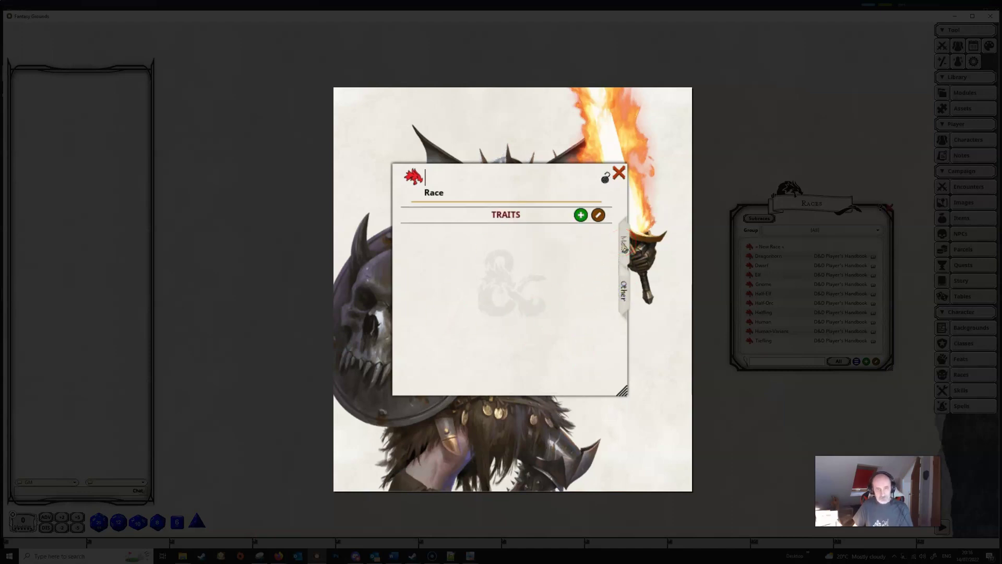
pyautogui.click(623, 243)
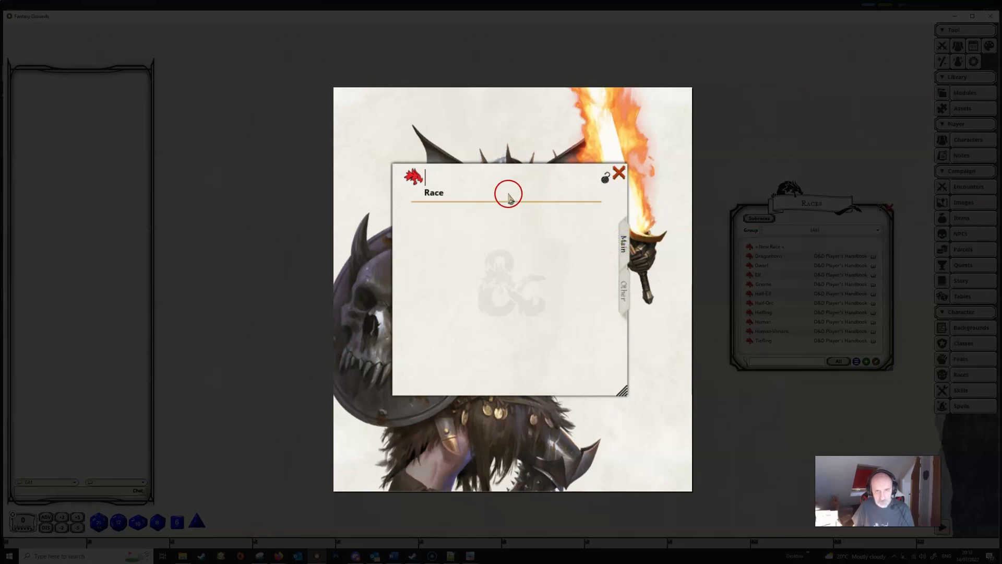
# - Name the new race 'Scotsman'
pyautogui.click(505, 180)
pyautogui.write('Scotsman')
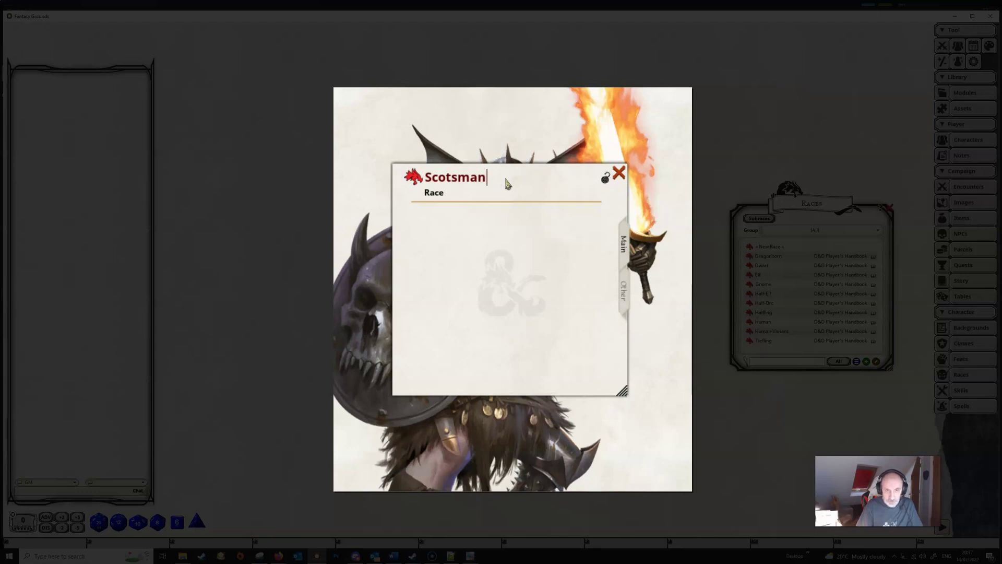
pyautogui.click(506, 229)
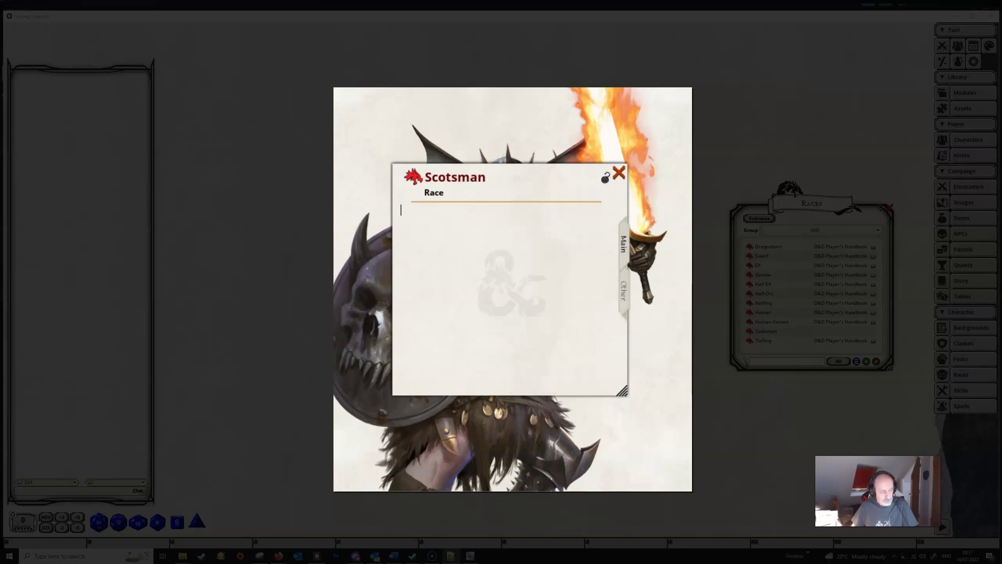
# - Paste the prepared description of the pale-skinned northern race into the description field
pyautogui.click(456, 219)
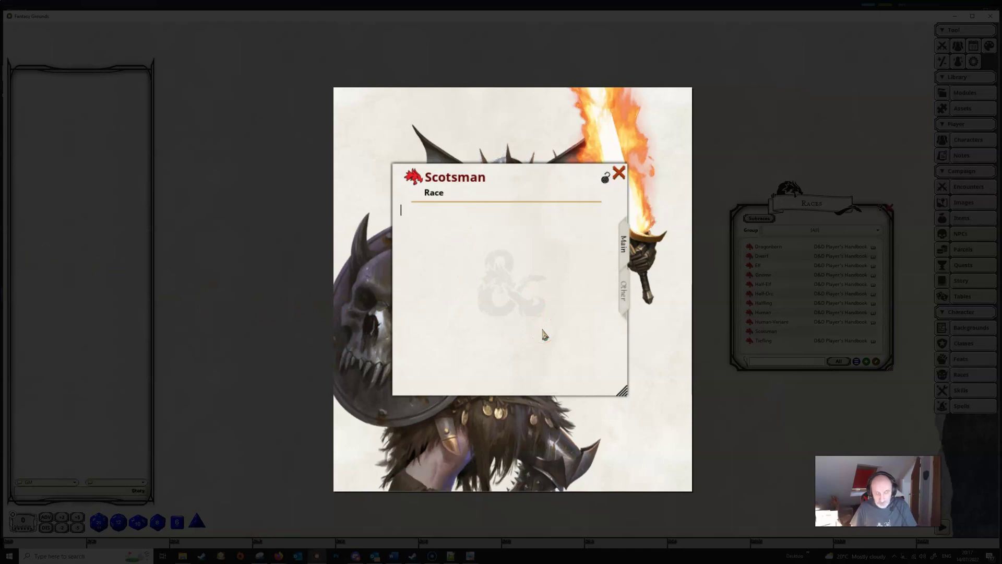
pyautogui.write('A Scotsman is a pale skinned northern race which if left out in the sun too long will melt.')
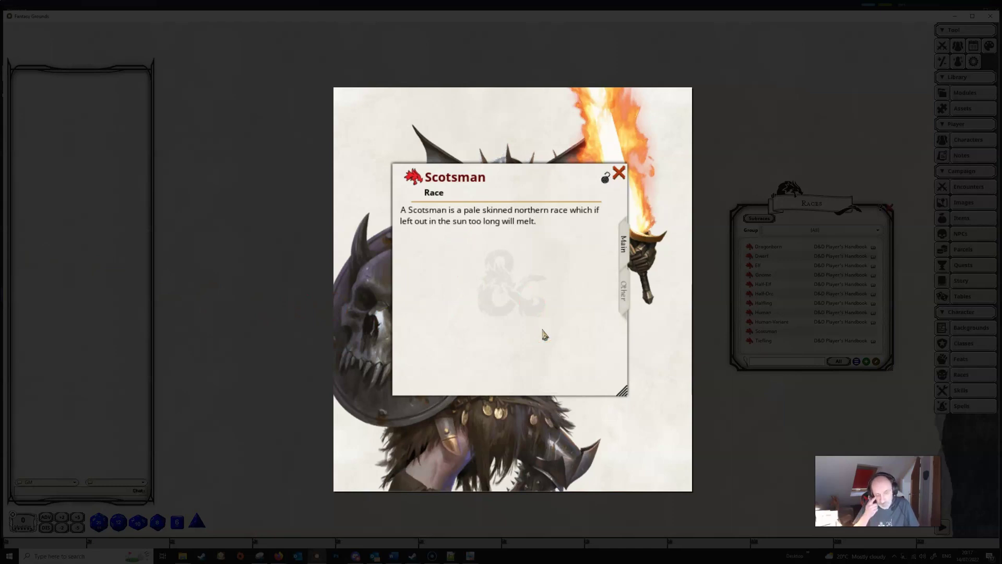
pyautogui.moveTo(545, 334); pyautogui.dragTo(539, 280)
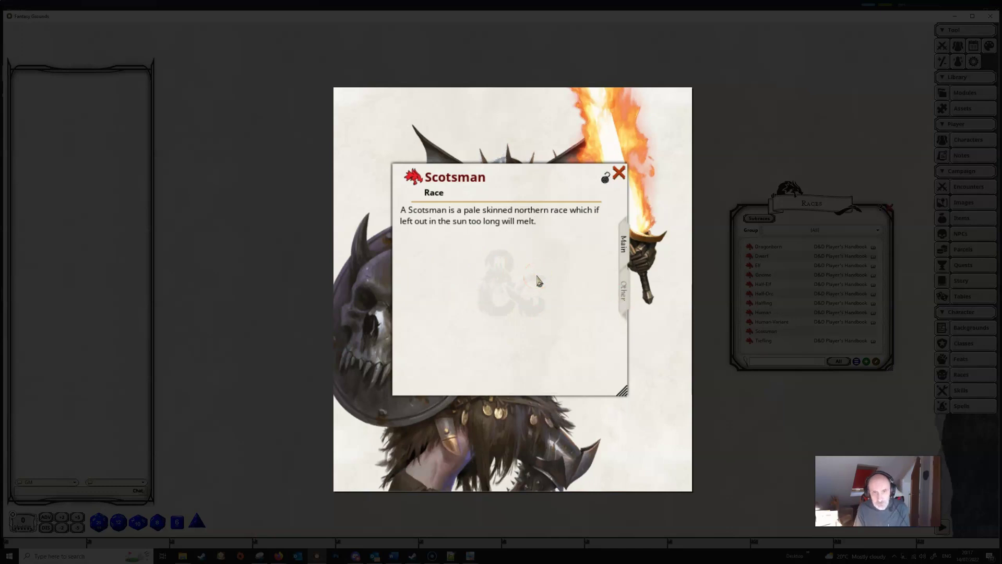
pyautogui.click(535, 276)
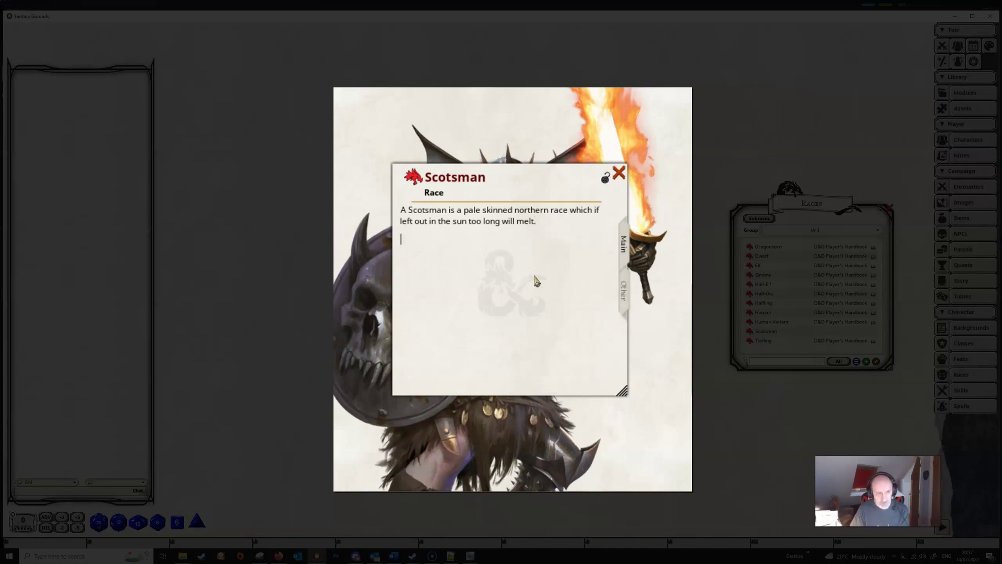
pyautogui.moveTo(535, 281); pyautogui.dragTo(59, 519)
# - Create a Kilted Ginger image record from Campaign assets and link it into the description
pyautogui.click(945, 107)
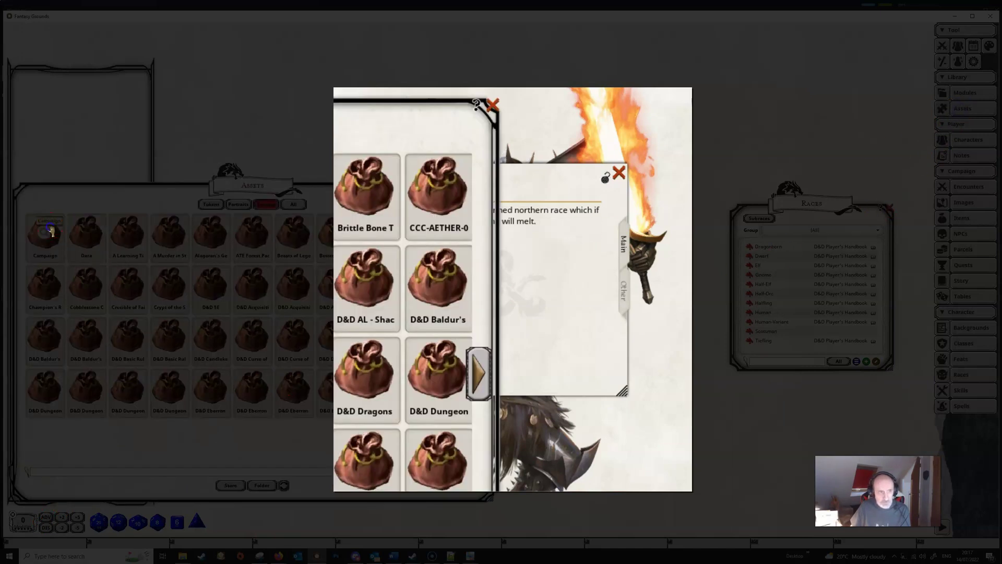
pyautogui.click(48, 227)
pyautogui.click(91, 257)
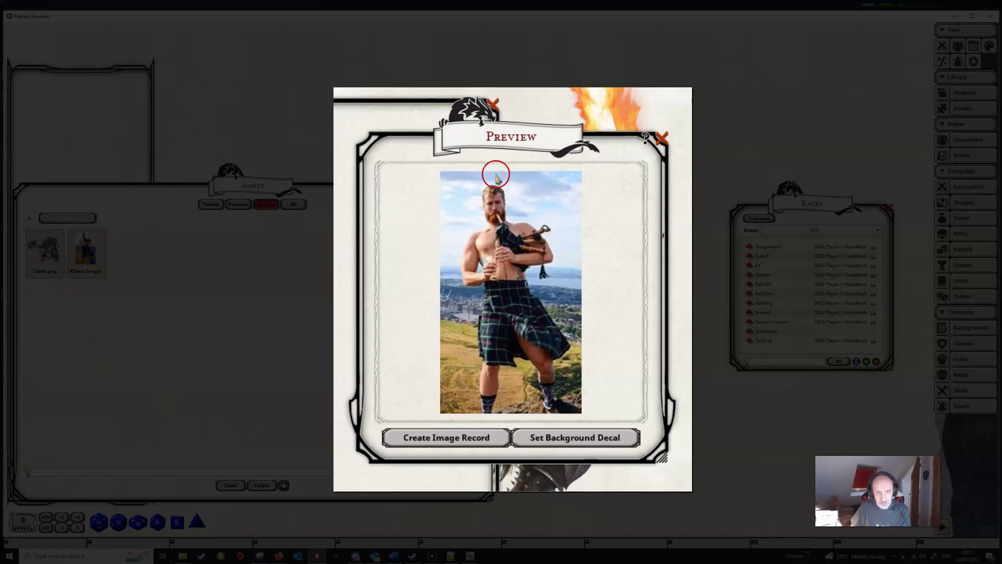
pyautogui.click(462, 443)
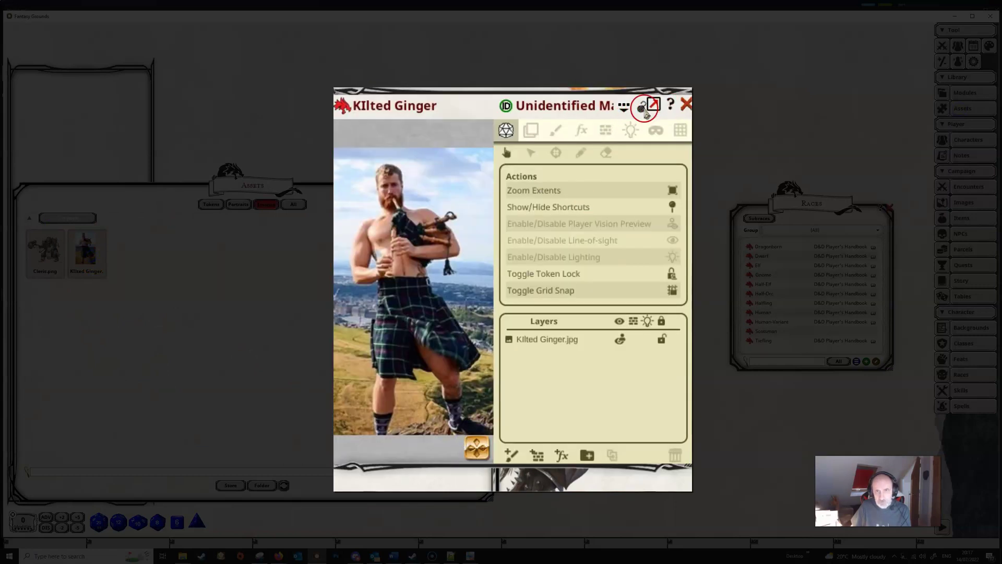
pyautogui.moveTo(613, 179); pyautogui.dragTo(577, 105)
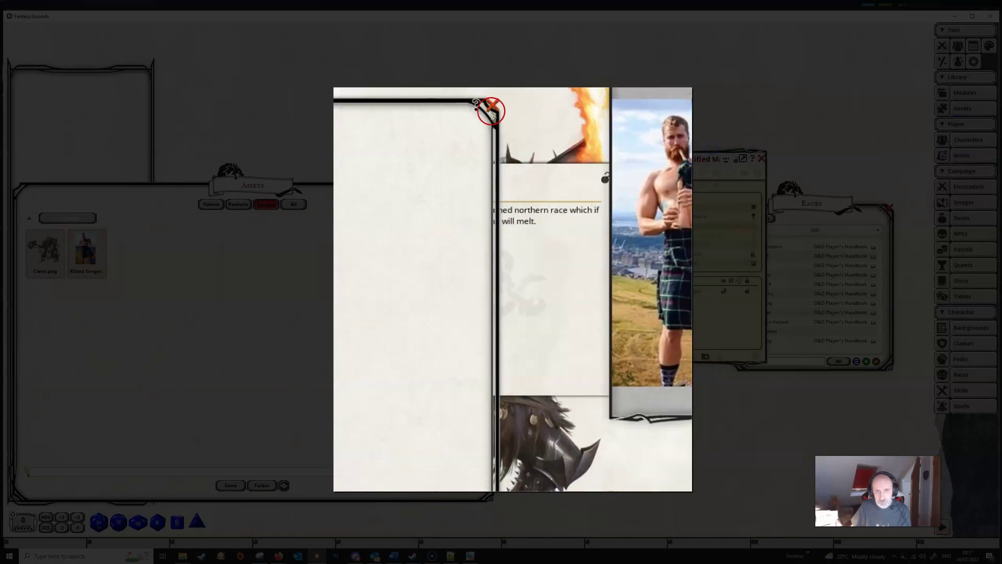
pyautogui.click(492, 108)
pyautogui.moveTo(553, 161); pyautogui.dragTo(439, 272)
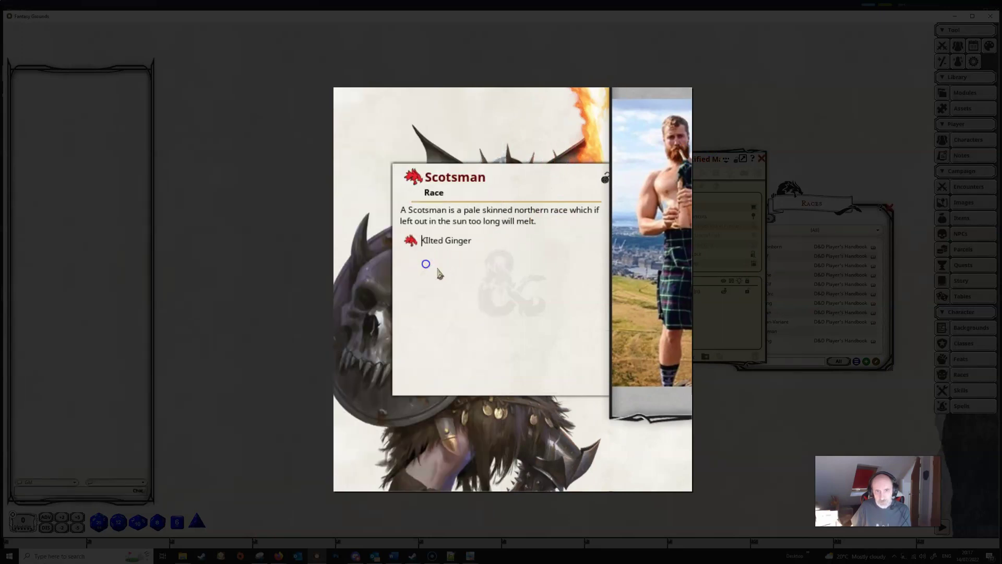
pyautogui.click(761, 158)
pyautogui.moveTo(588, 310); pyautogui.dragTo(505, 291)
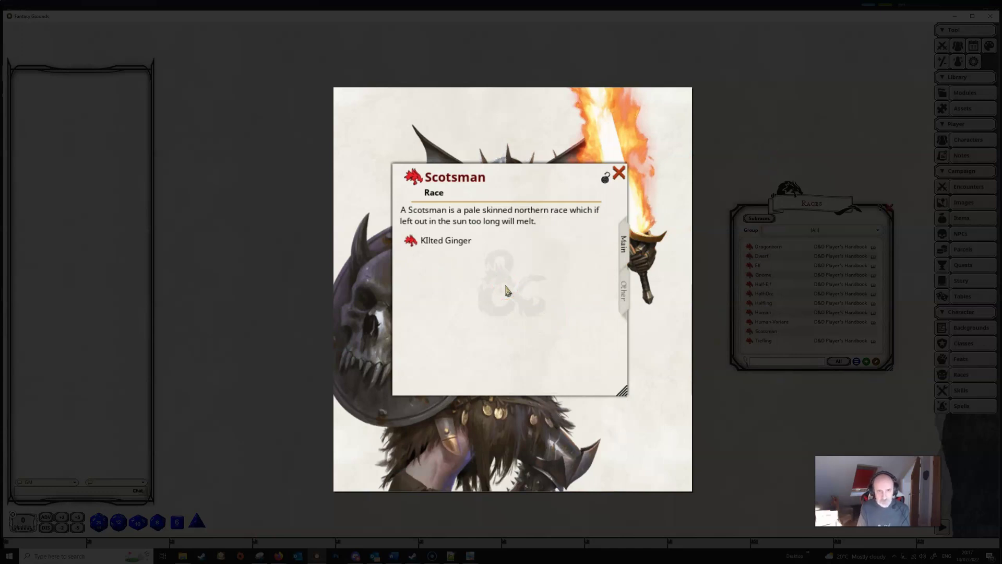
pyautogui.click(788, 284)
pyautogui.click(764, 276)
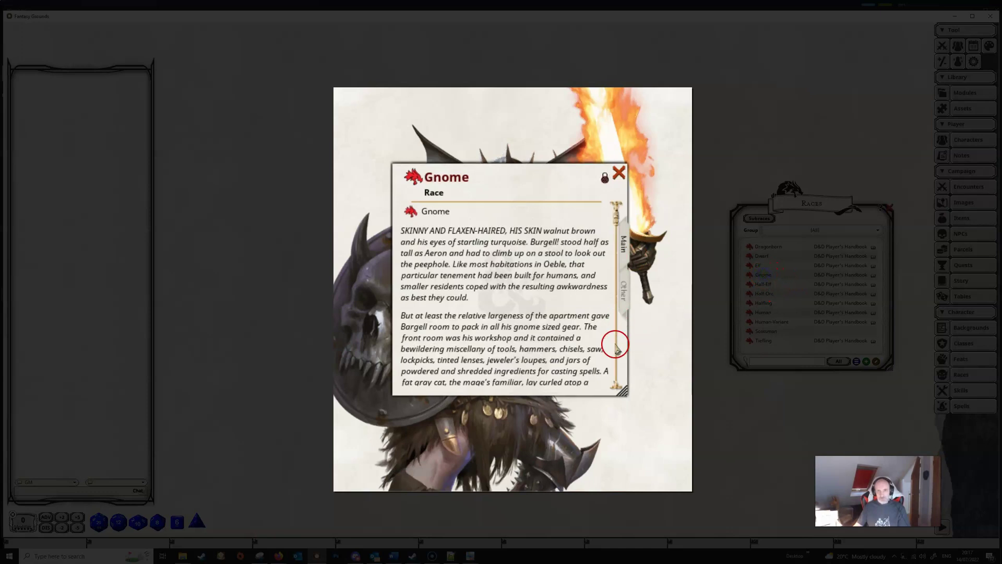
pyautogui.scroll(-10, 540, 269)
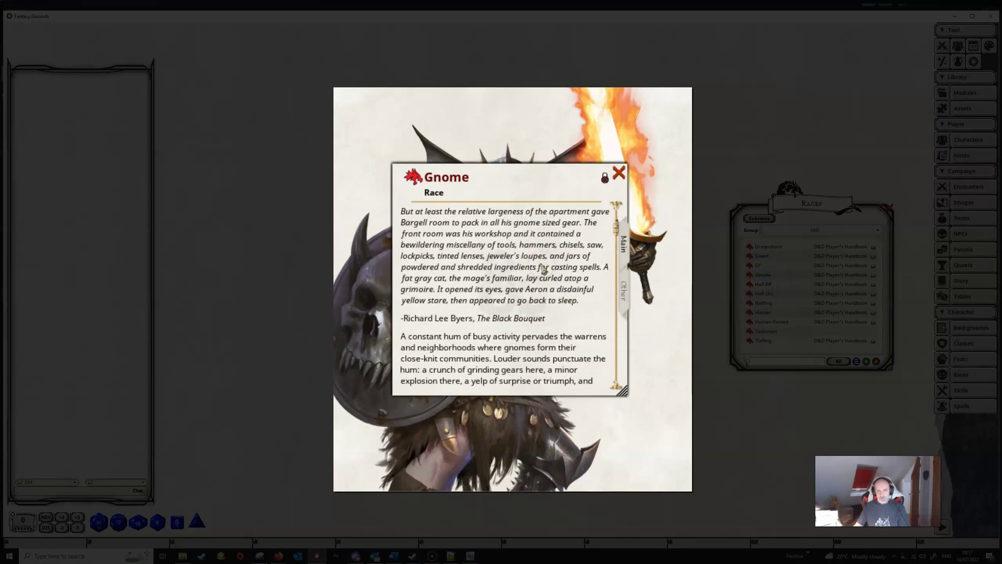
pyautogui.scroll(-8, 543, 268)
pyautogui.click(519, 271)
pyautogui.scroll(-4, 519, 270)
pyautogui.scroll(-3, 519, 274)
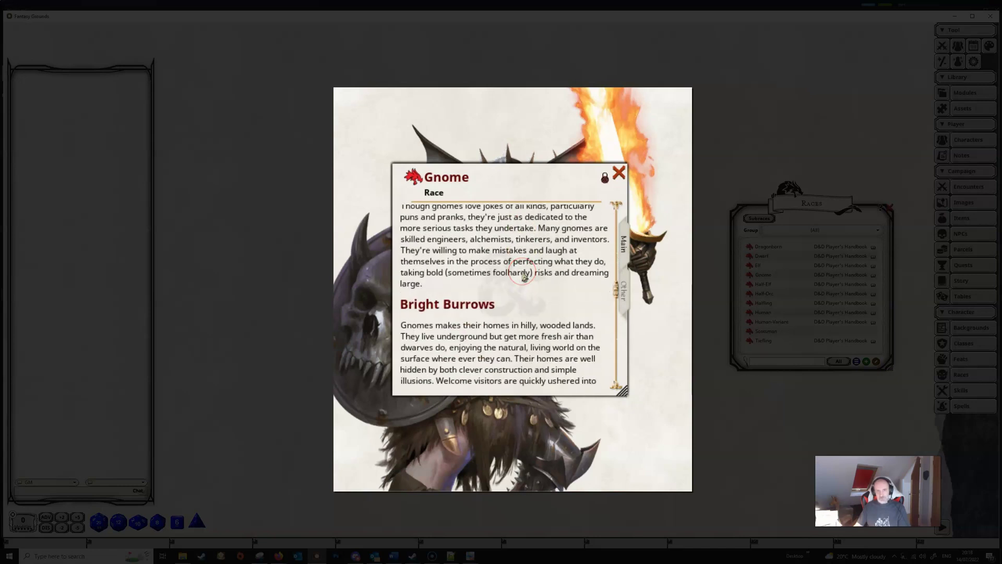
pyautogui.click(618, 173)
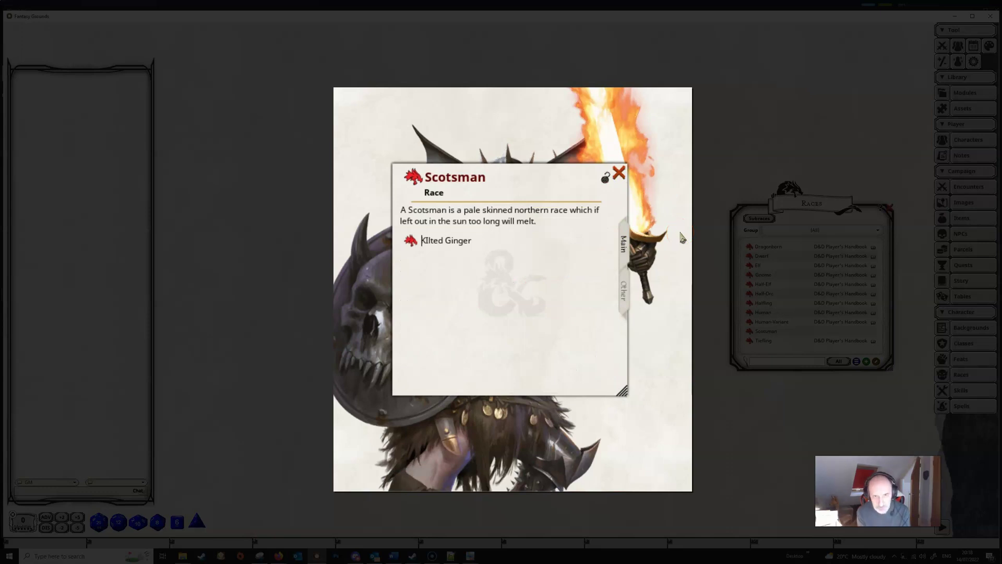
# - Add a new trait under the Scotsman race's TRAITS list
pyautogui.click(640, 255)
pyautogui.click(624, 288)
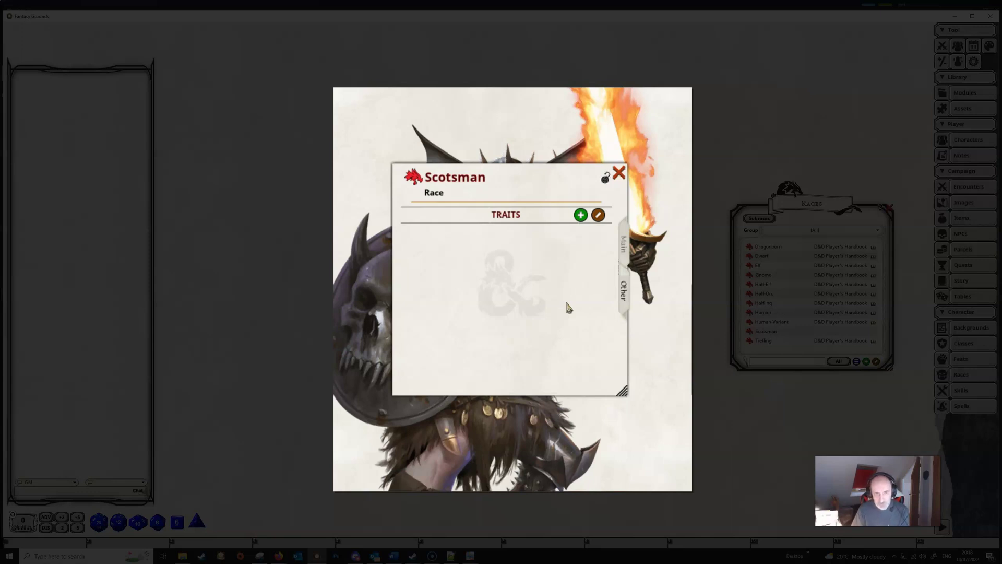
pyautogui.moveTo(587, 200); pyautogui.dragTo(581, 236)
pyautogui.click(581, 214)
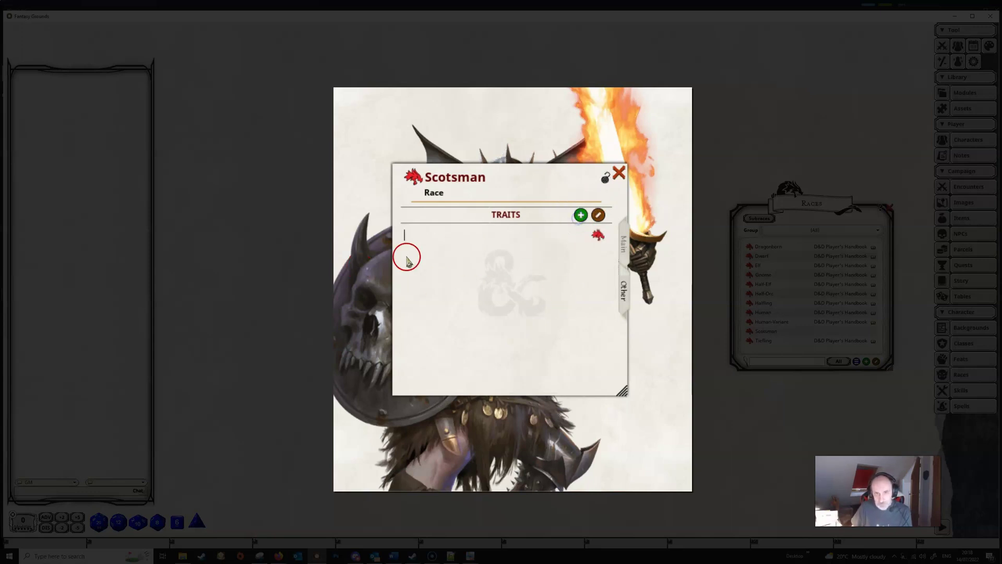
# - Open the new trait's record and name it 'Ability Score Increase'
pyautogui.click(598, 237)
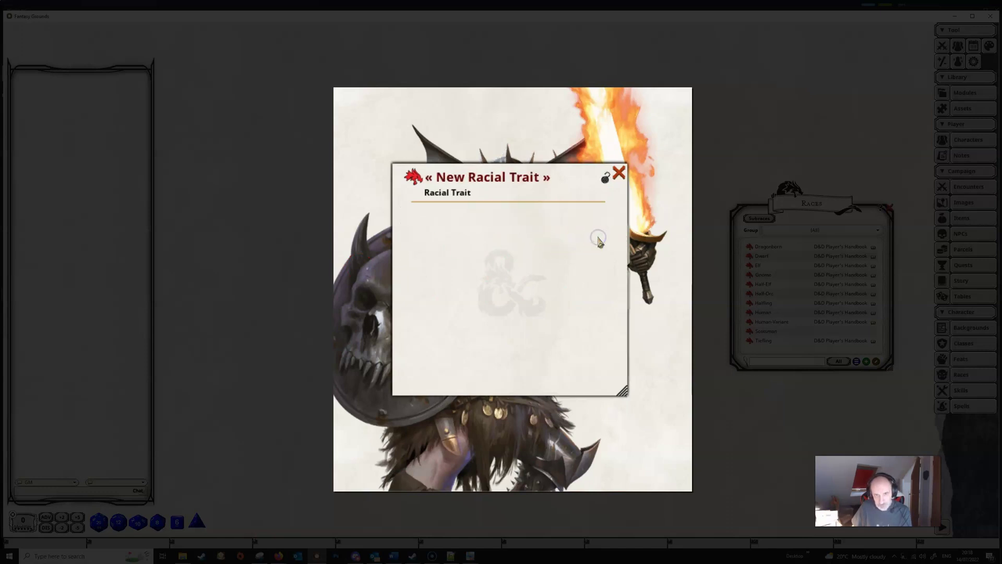
pyautogui.click(598, 240)
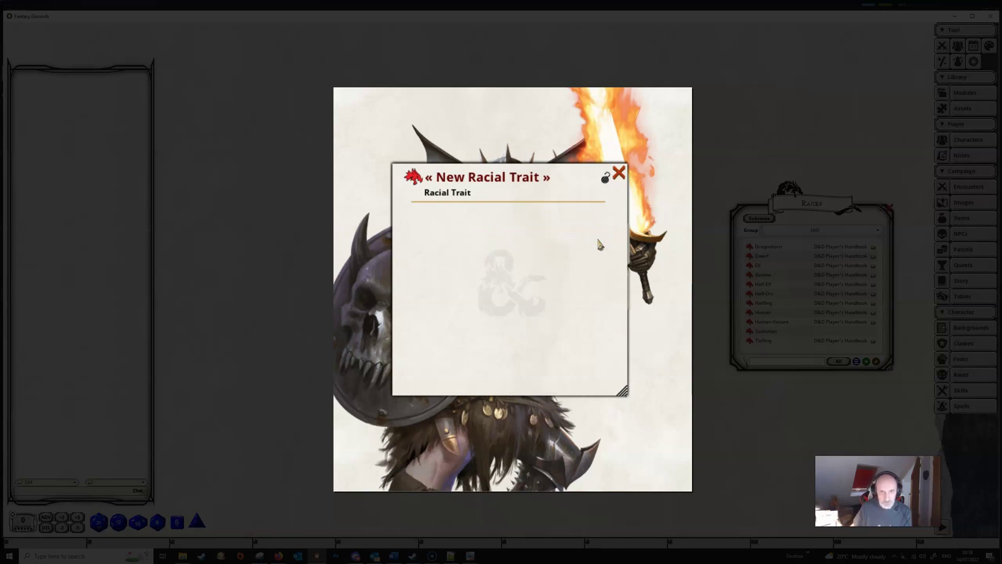
pyautogui.click(474, 184)
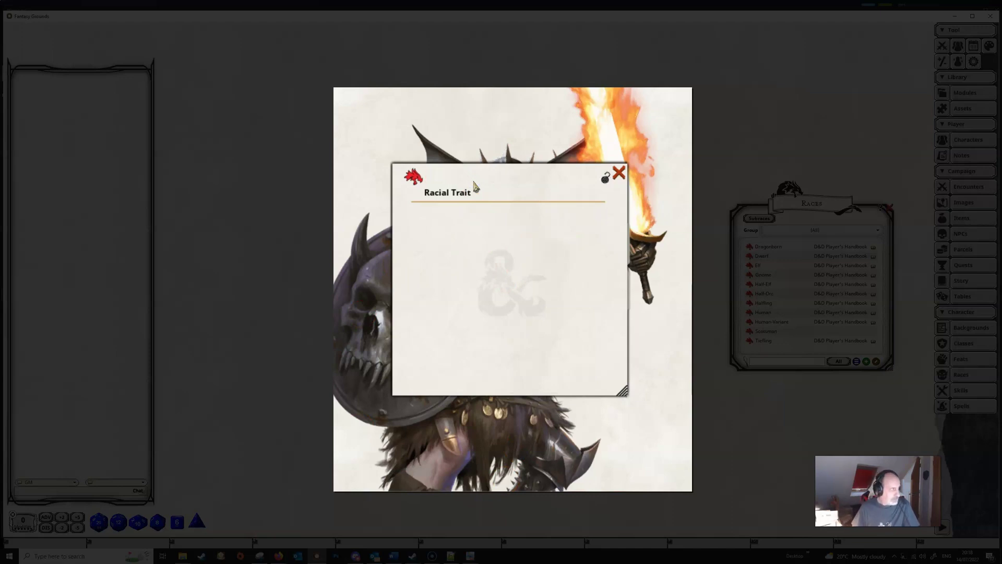
pyautogui.write('Ability Score Increase')
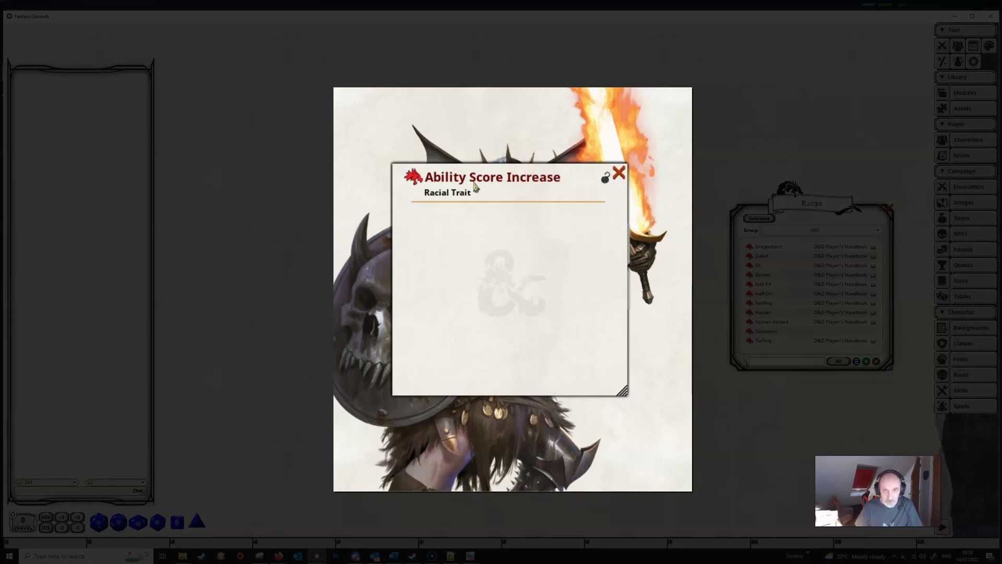
pyautogui.click(473, 191)
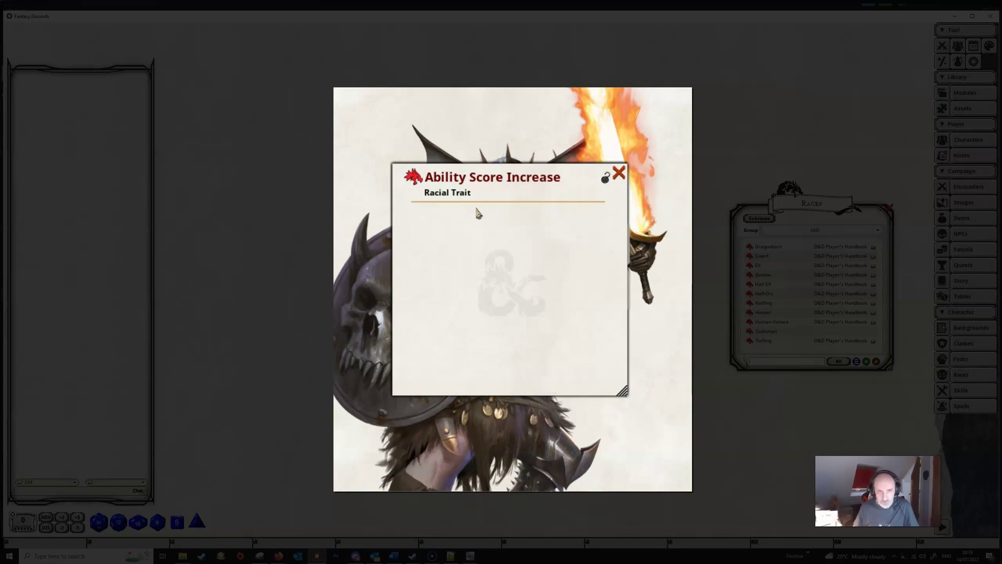
pyautogui.moveTo(475, 225)
pyautogui.mouseDown()
pyautogui.moveTo(441, 273)
pyautogui.moveTo(469, 240)
pyautogui.mouseUp()
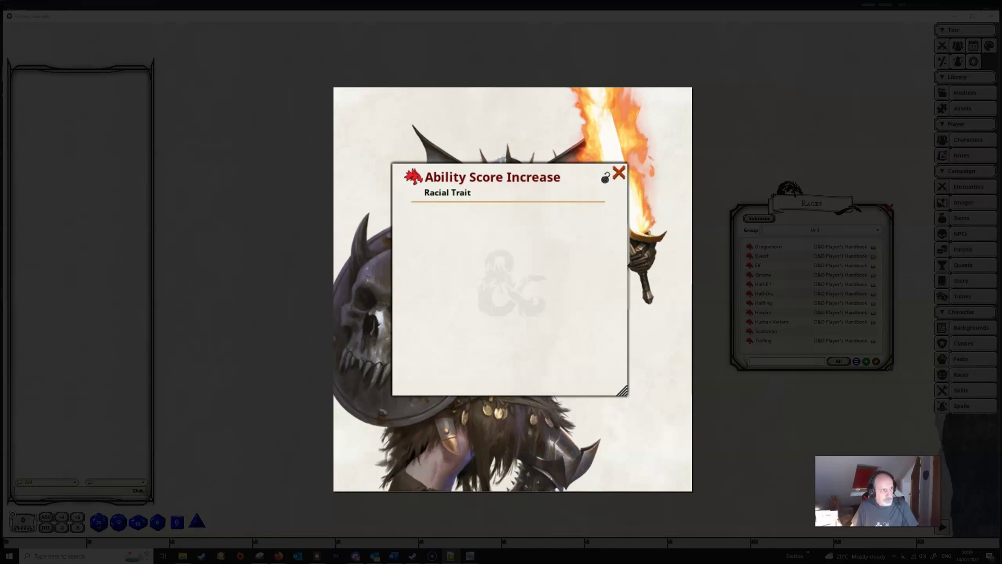
# - Paste the +2/+1 ability score rule text into the trait, lock it, and close it
pyautogui.click(440, 222)
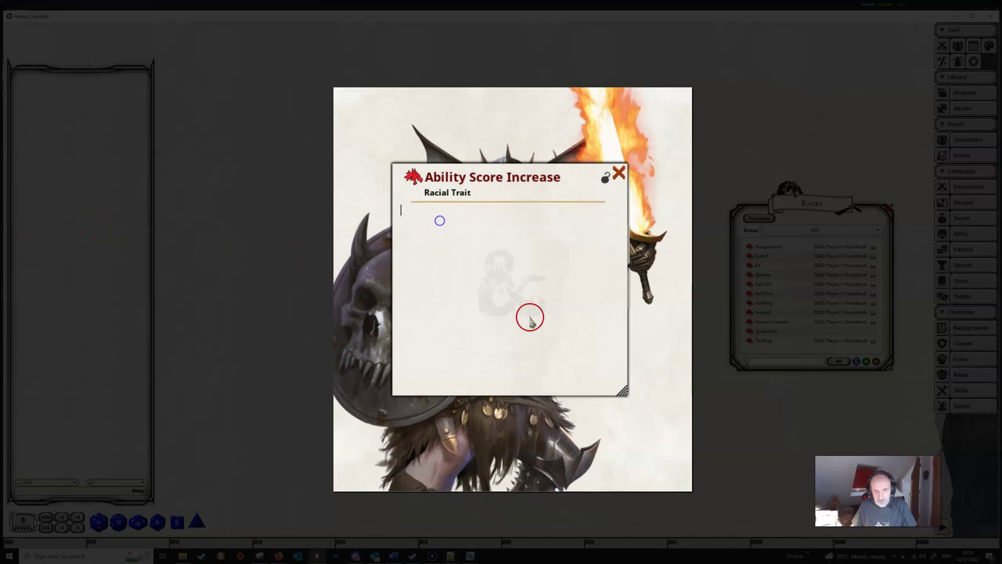
pyautogui.write('One ability score of your choice increases by 2, and one other ability score of your choice increases by 1.')
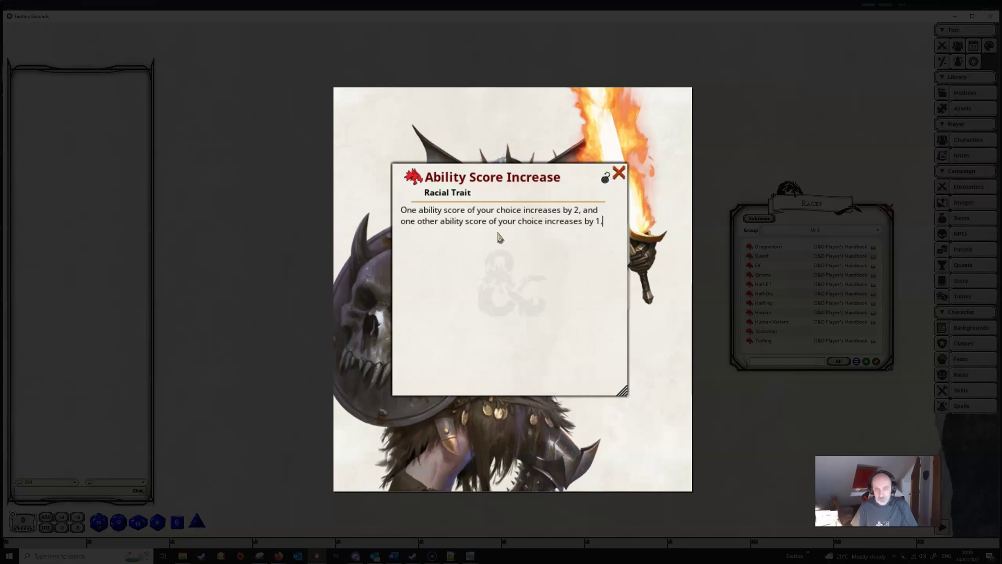
pyautogui.click(452, 241)
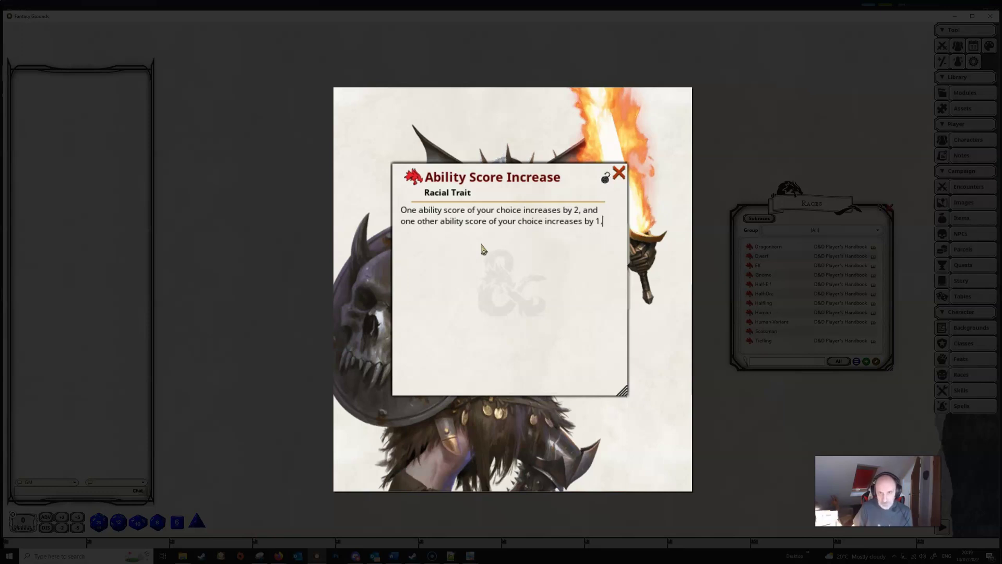
pyautogui.click(606, 180)
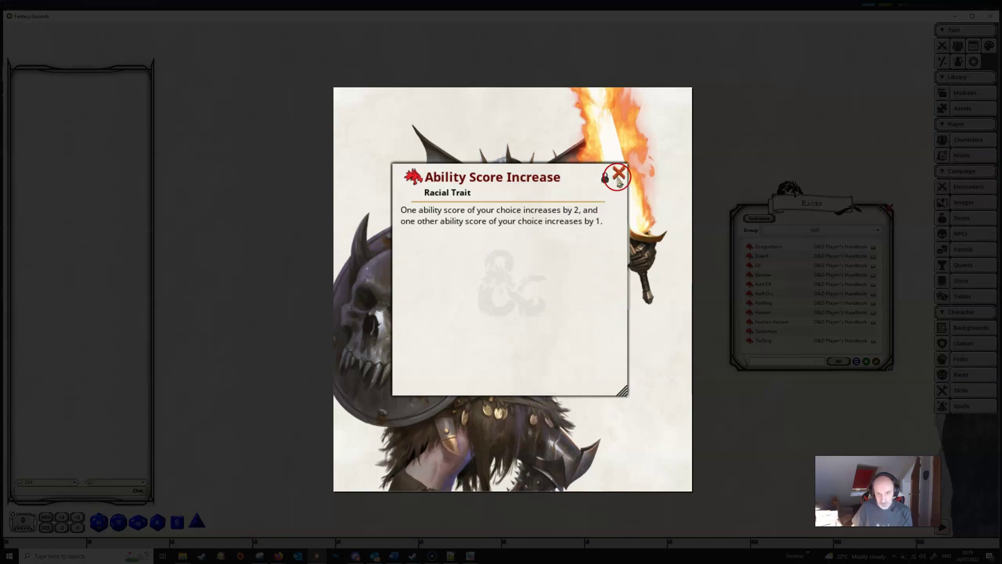
pyautogui.click(618, 173)
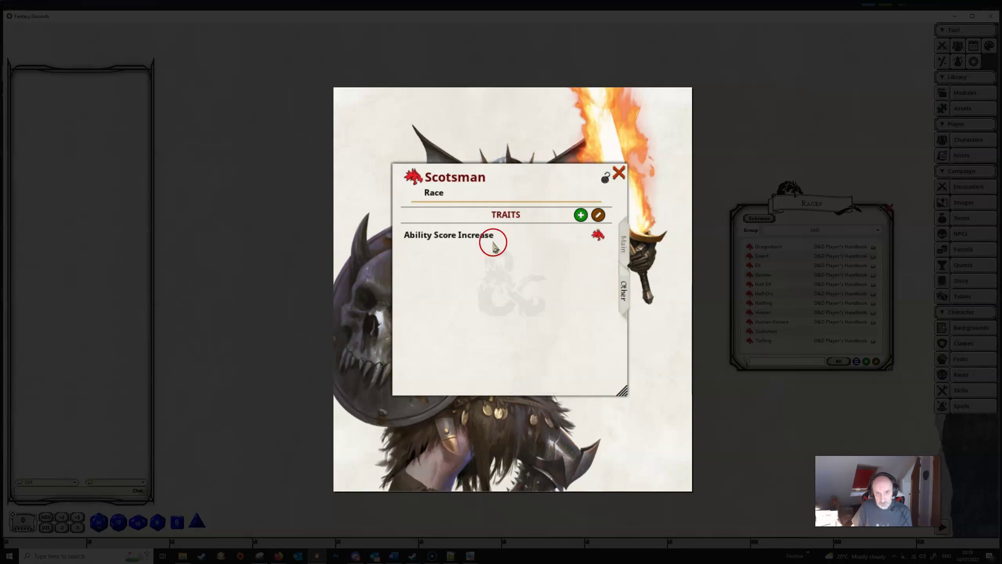